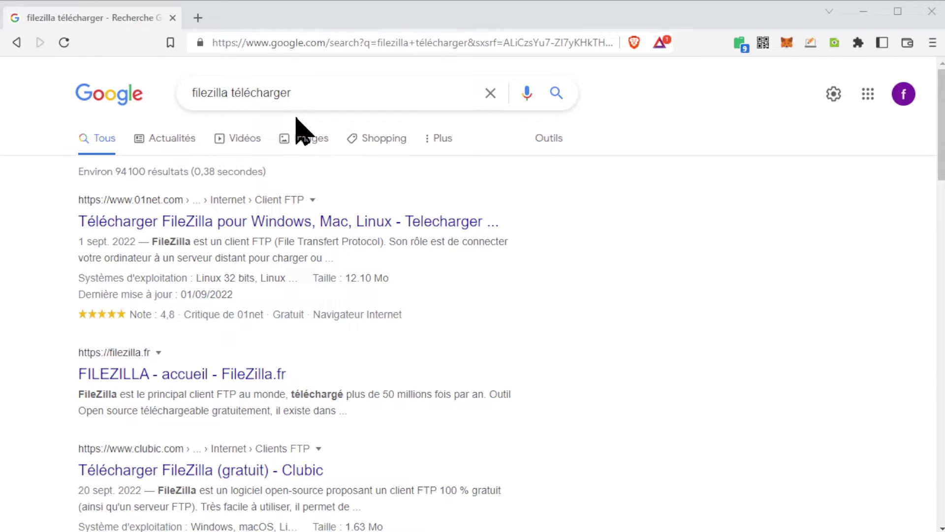
# Open 01net's FileZilla download page from the search results and accept all cookies.
pyautogui.click(142, 229)
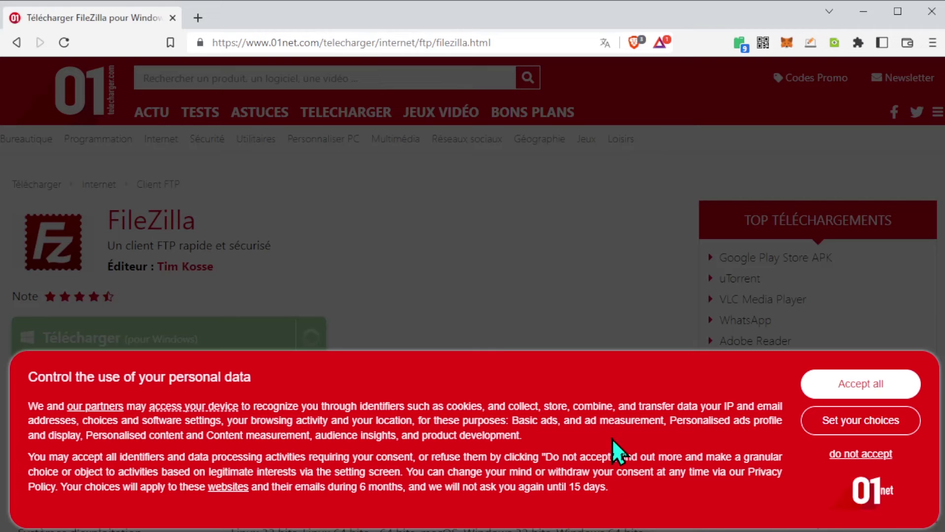
pyautogui.click(849, 385)
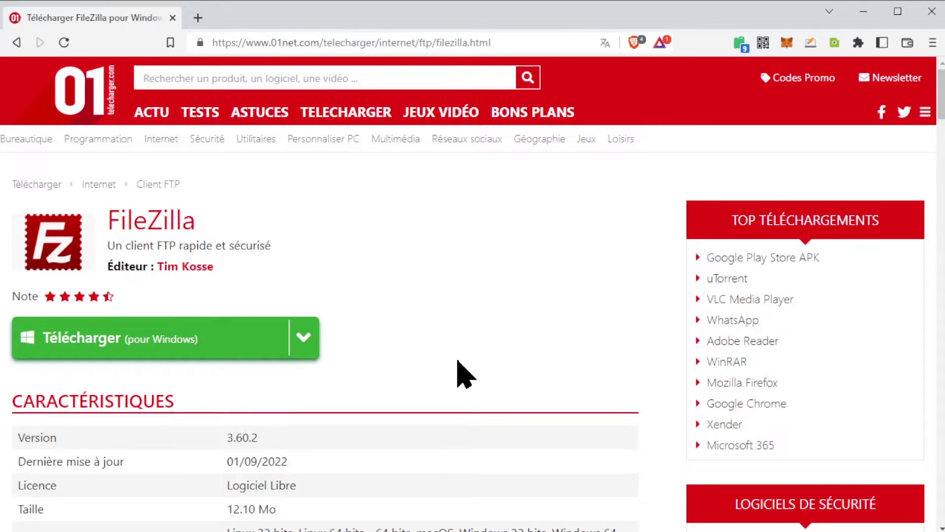
pyautogui.doubleClick(143, 245)
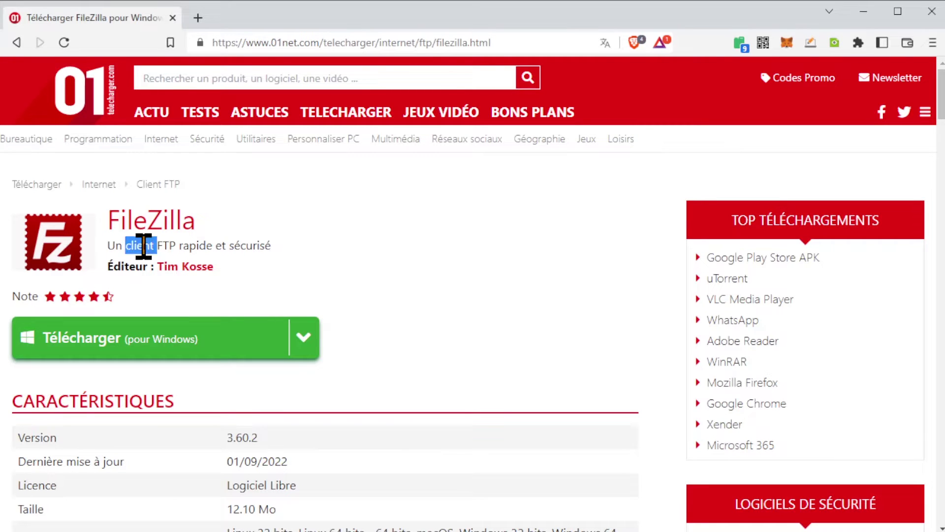
pyautogui.click(381, 289)
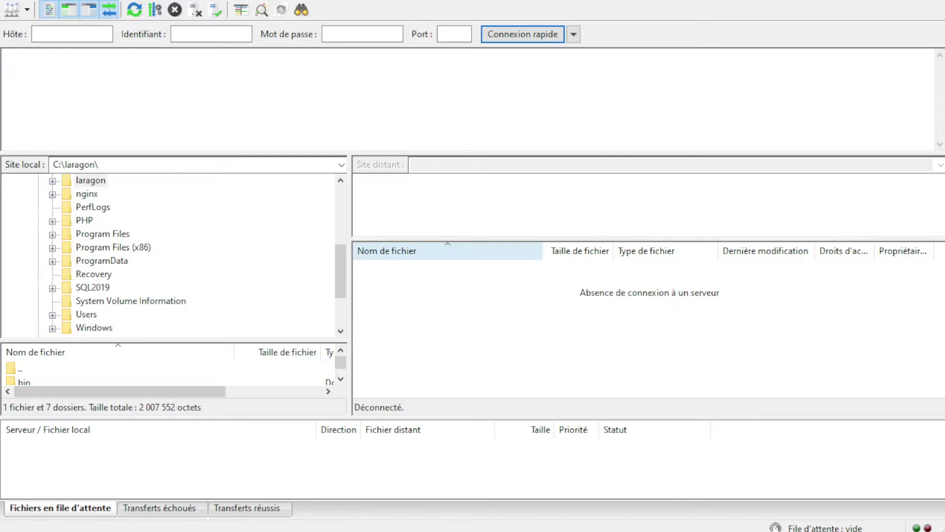
pyautogui.click(57, 35)
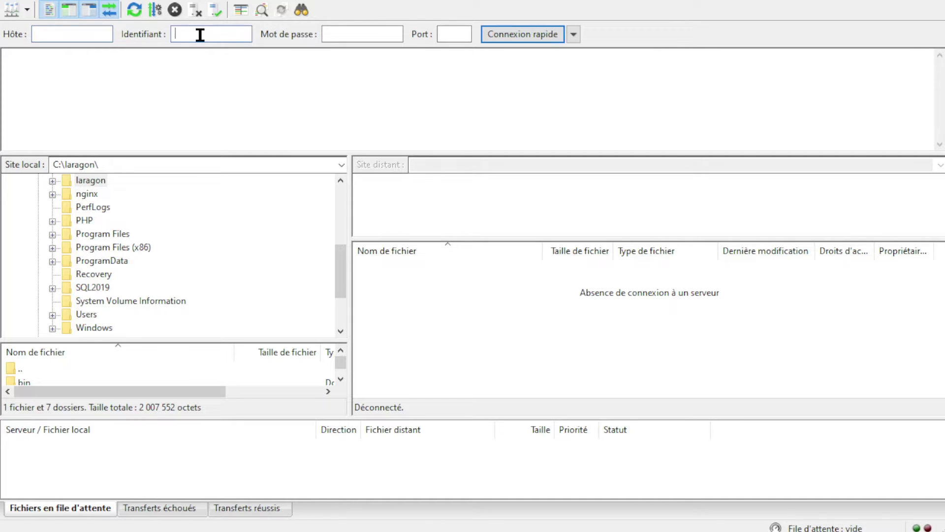
pyautogui.click(372, 33)
pyautogui.click(456, 37)
pyautogui.click(67, 37)
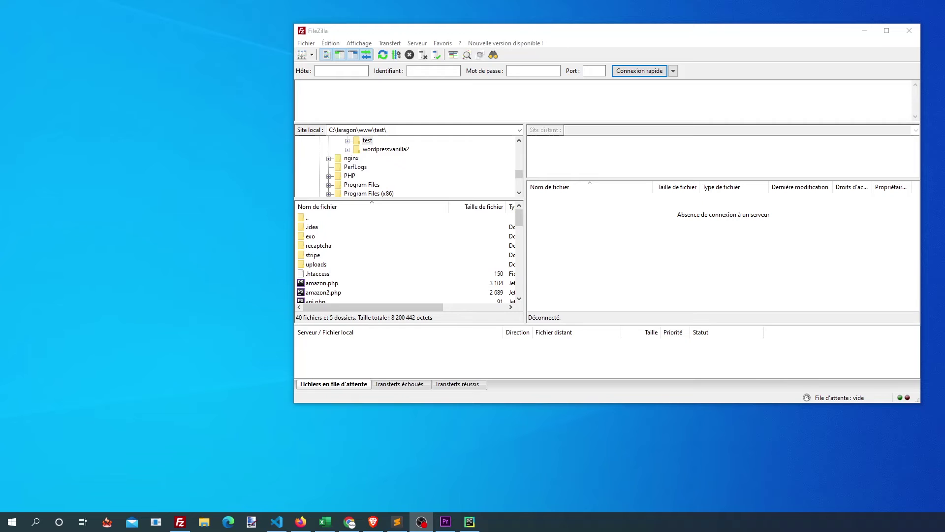
pyautogui.click(306, 45)
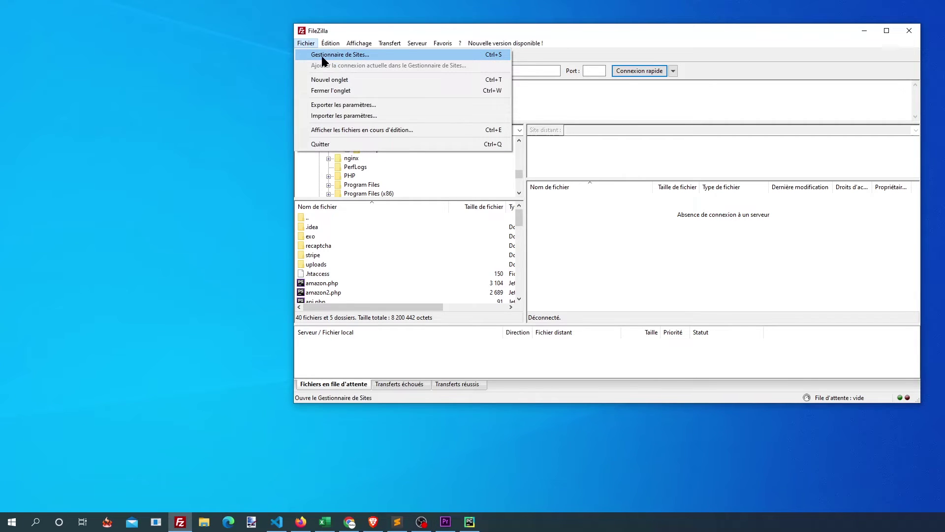
pyautogui.click(321, 55)
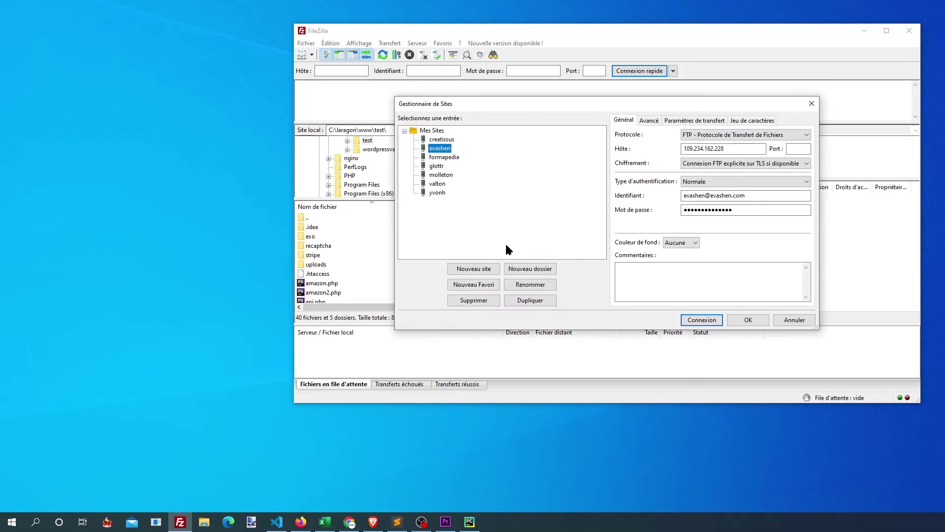
pyautogui.click(477, 270)
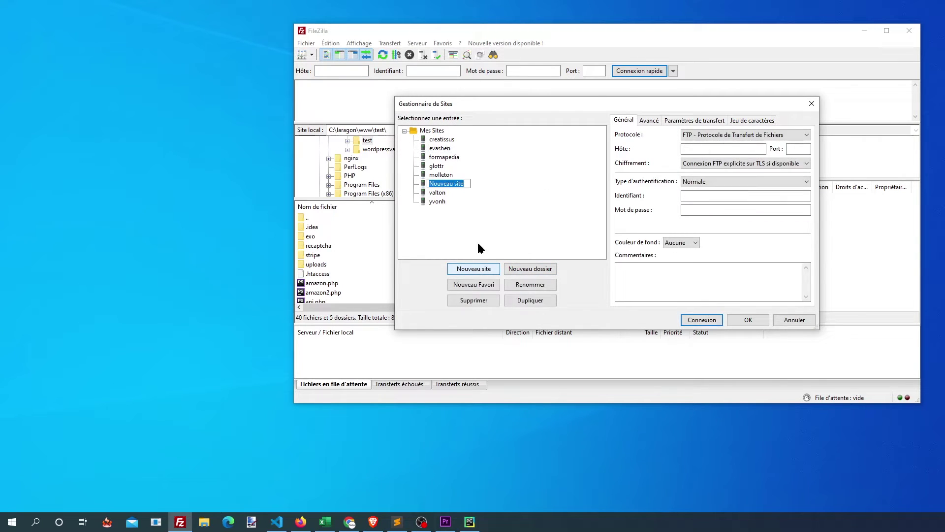
pyautogui.click(713, 148)
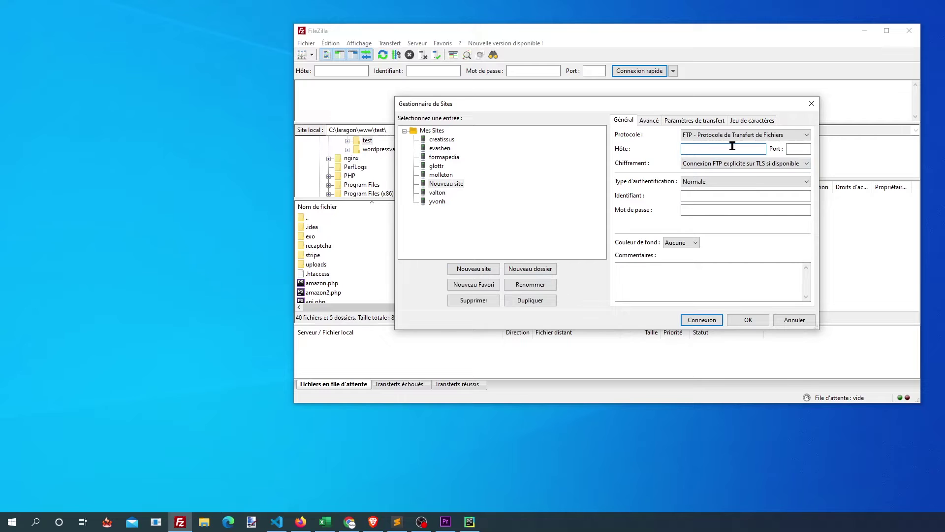
pyautogui.click(796, 148)
pyautogui.click(697, 209)
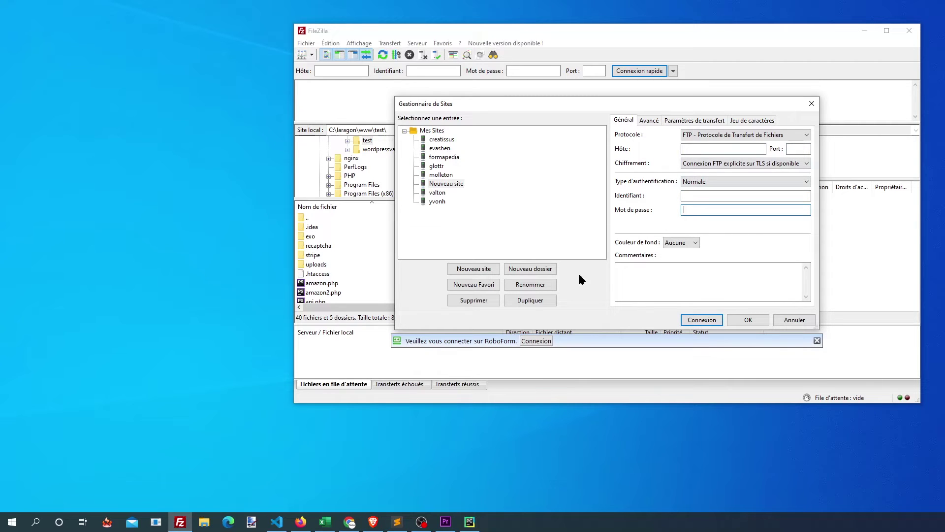
pyautogui.click(793, 320)
# Connect to the saved evashen site from the Site Manager, keeping explicit FTP over TLS if available.
pyautogui.click(302, 42)
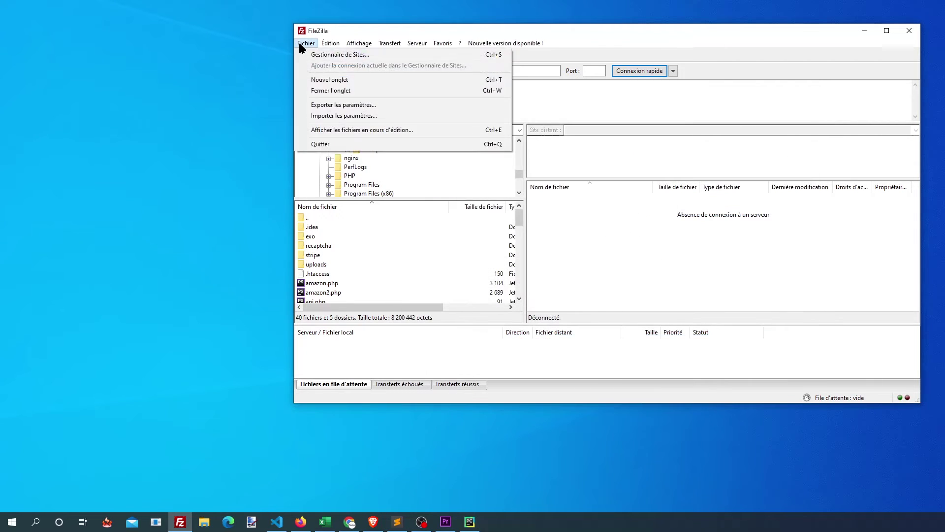
pyautogui.click(341, 54)
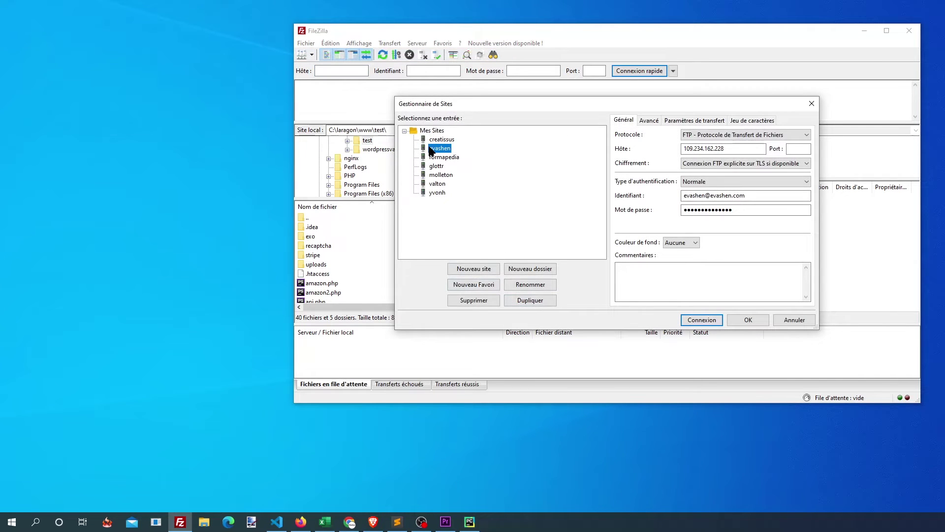
pyautogui.moveTo(730, 149); pyautogui.dragTo(682, 147)
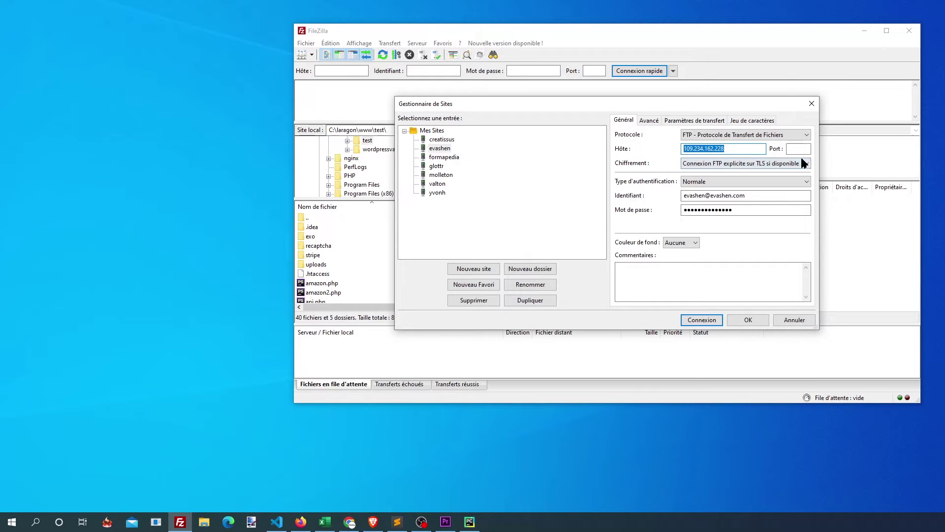
pyautogui.moveTo(758, 197); pyautogui.dragTo(633, 188)
pyautogui.click(756, 212)
pyautogui.moveTo(756, 212); pyautogui.dragTo(649, 210)
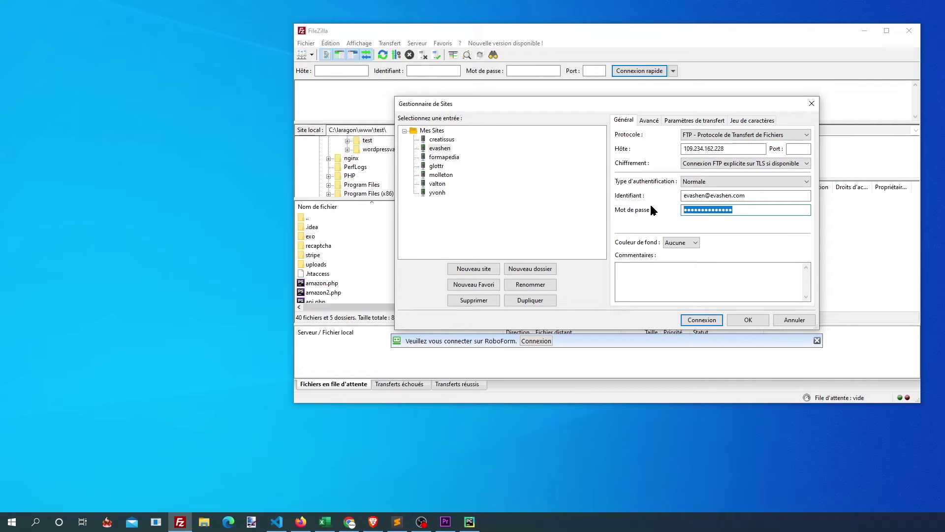
pyautogui.click(798, 166)
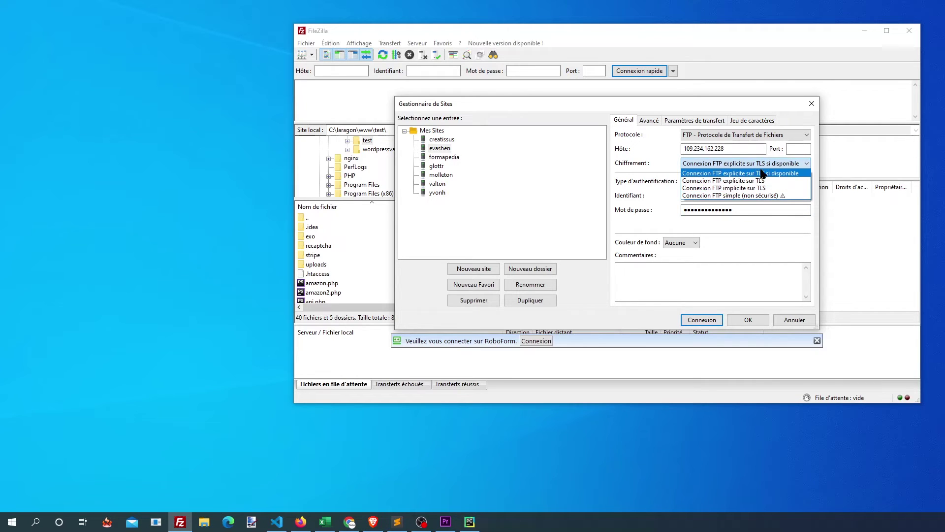
pyautogui.click(671, 165)
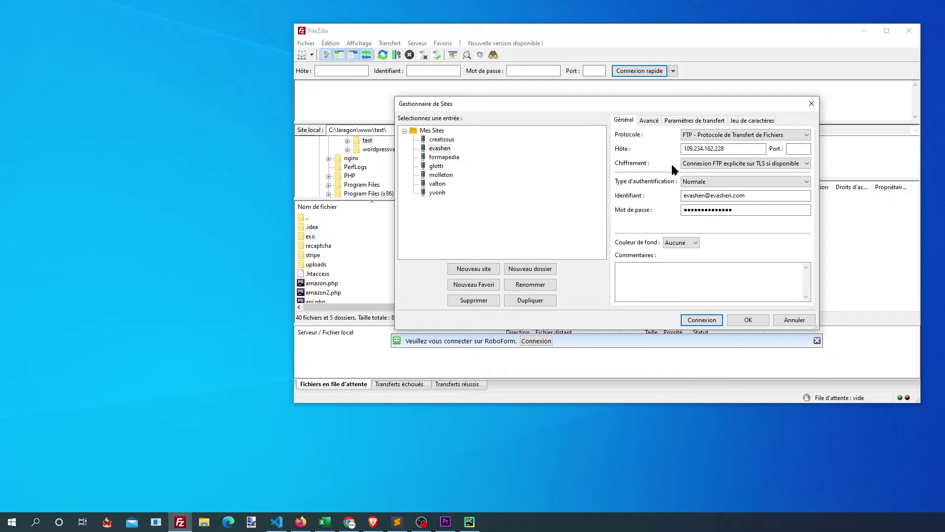
pyautogui.click(698, 324)
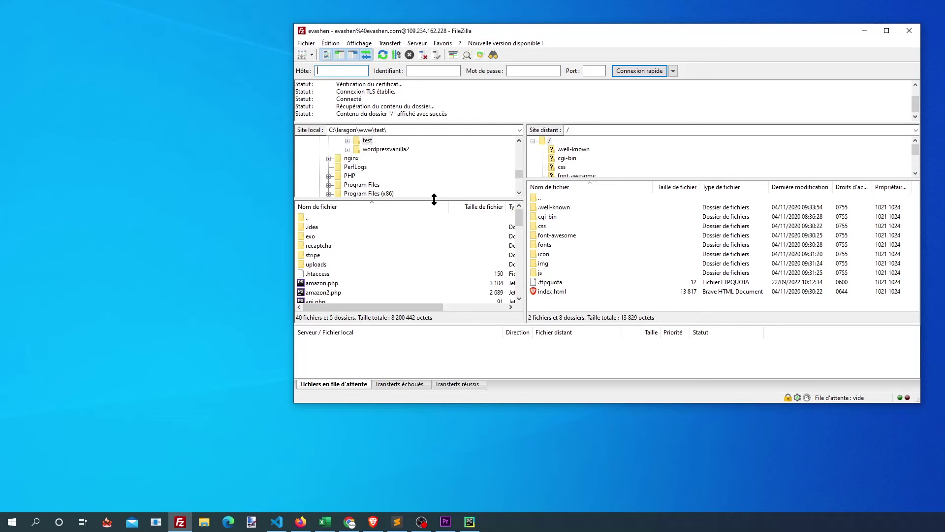
# Enlarge the local file list, then browse up to the www folder and back into test.
pyautogui.moveTo(435, 200); pyautogui.dragTo(434, 179)
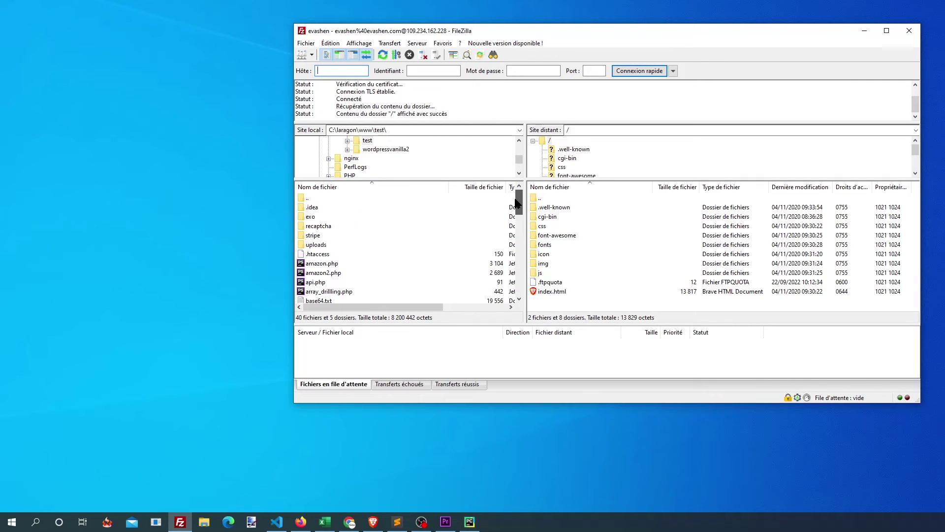
pyautogui.doubleClick(308, 199)
pyautogui.scroll(-2, 312, 294)
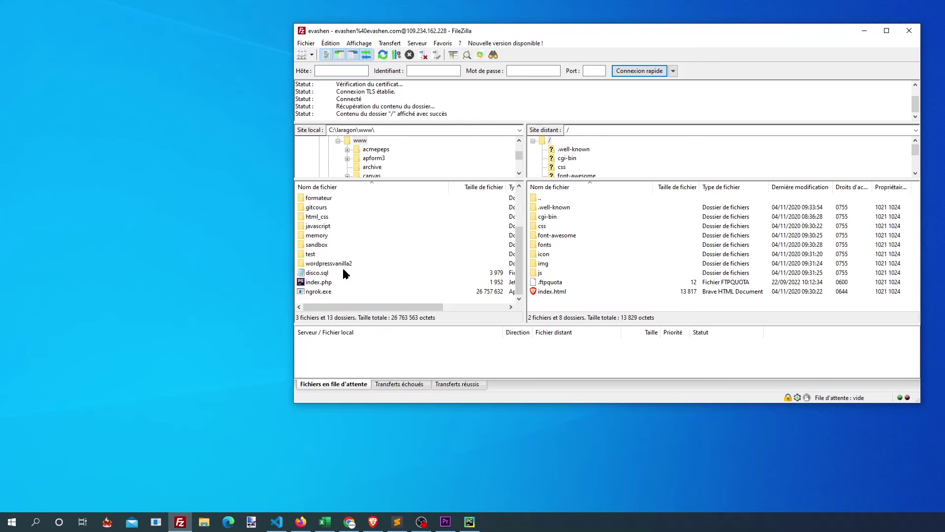
pyautogui.doubleClick(307, 254)
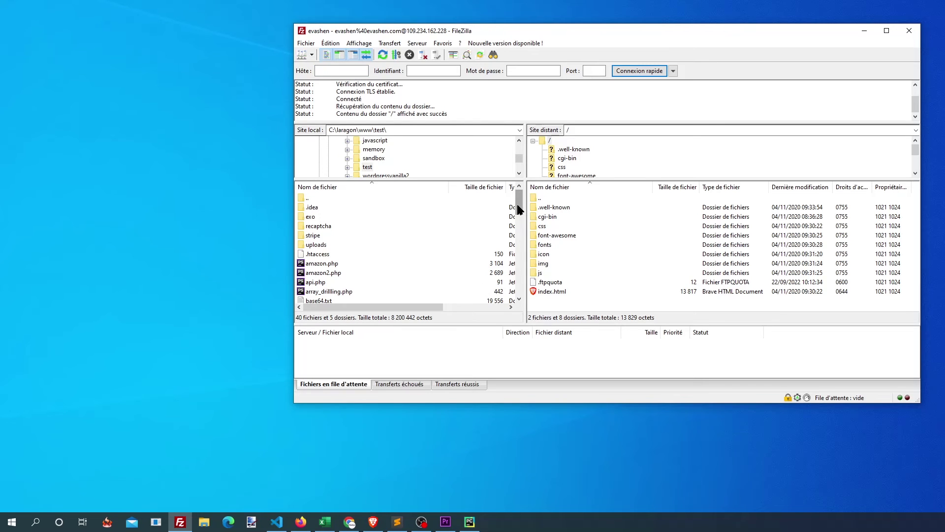
# Upload yaml.yml from the local test folder to the server's root directory.
pyautogui.moveTo(520, 209); pyautogui.dragTo(517, 297)
pyautogui.click(317, 291)
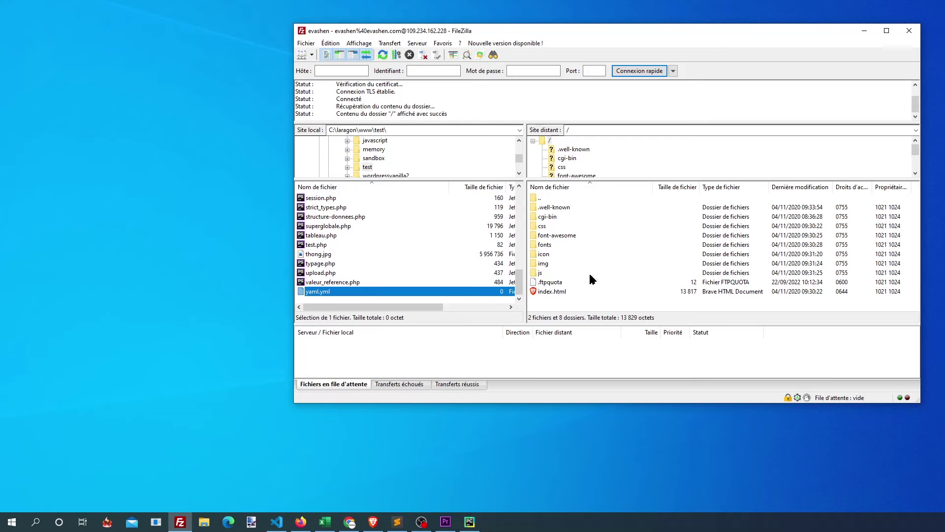
pyautogui.moveTo(321, 293); pyautogui.dragTo(620, 296)
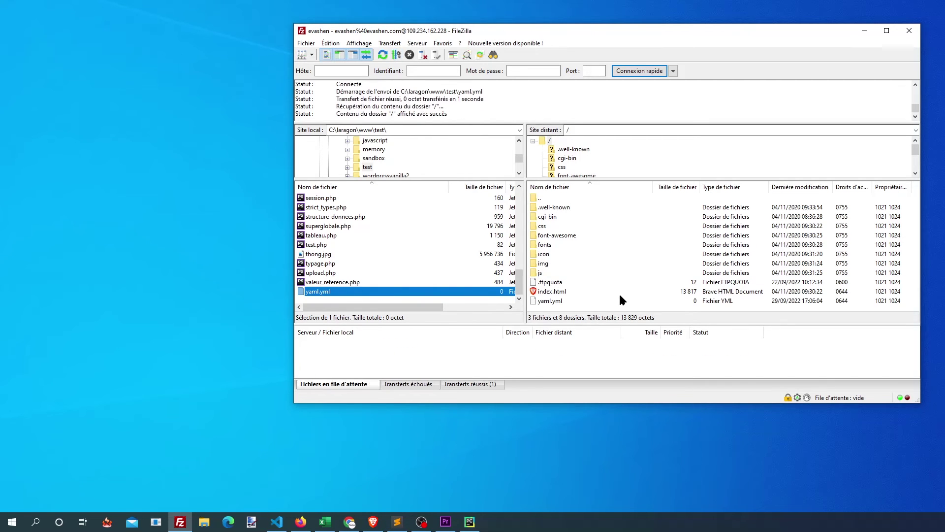
# Delete yaml.yml from the server's root directory.
pyautogui.click(542, 300)
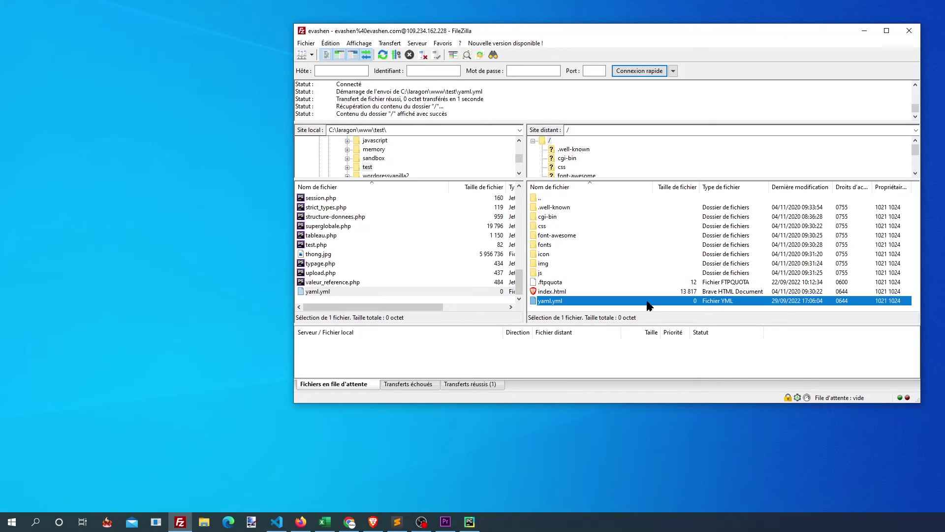
pyautogui.press('Delete')
pyautogui.click(631, 216)
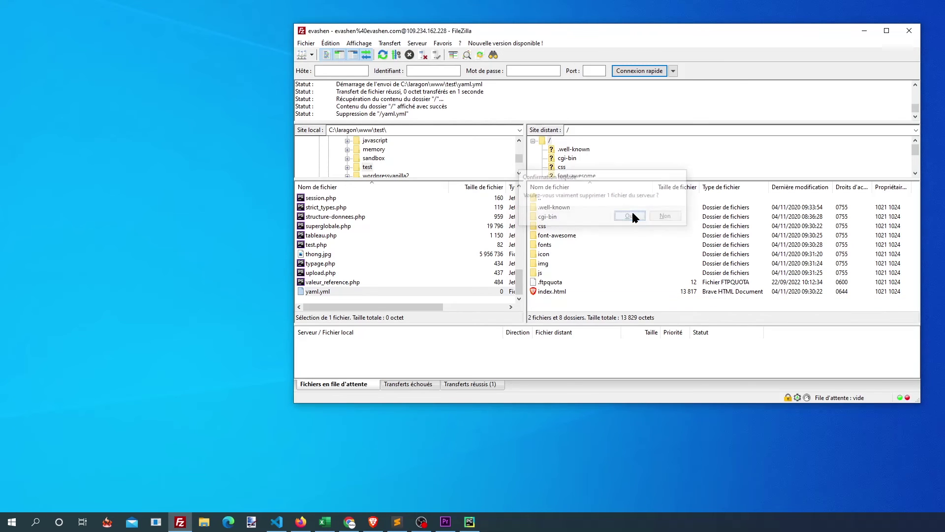
# Download index.html from the server root into the local test folder, then delete the local copy.
pyautogui.click(547, 292)
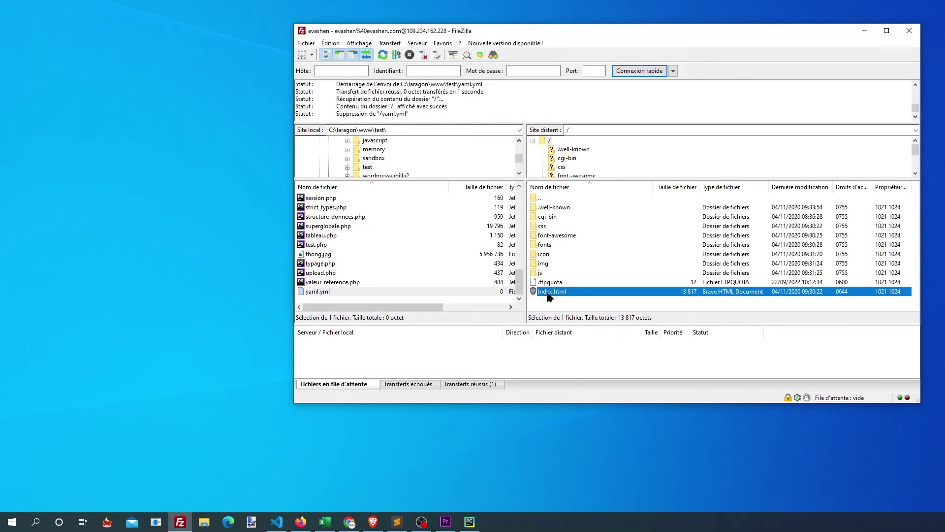
pyautogui.moveTo(560, 293); pyautogui.dragTo(429, 296)
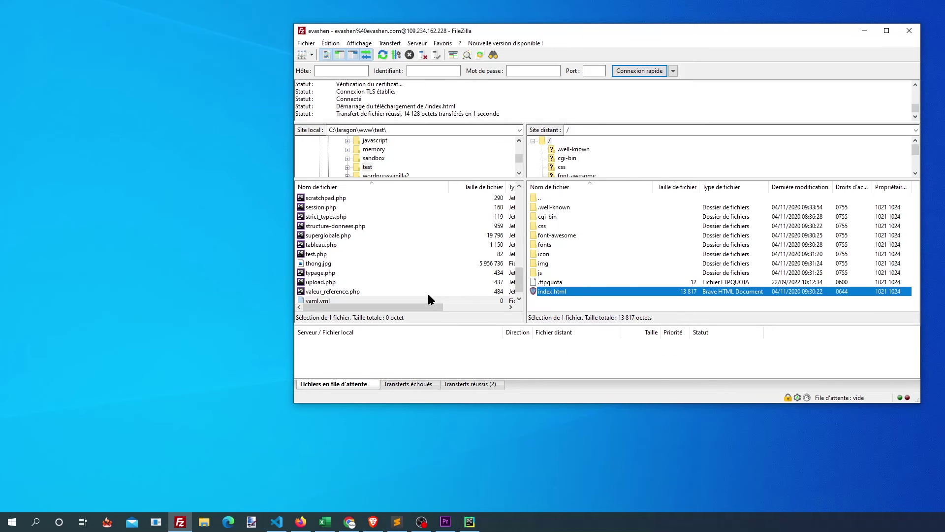
pyautogui.scroll(5, 391, 258)
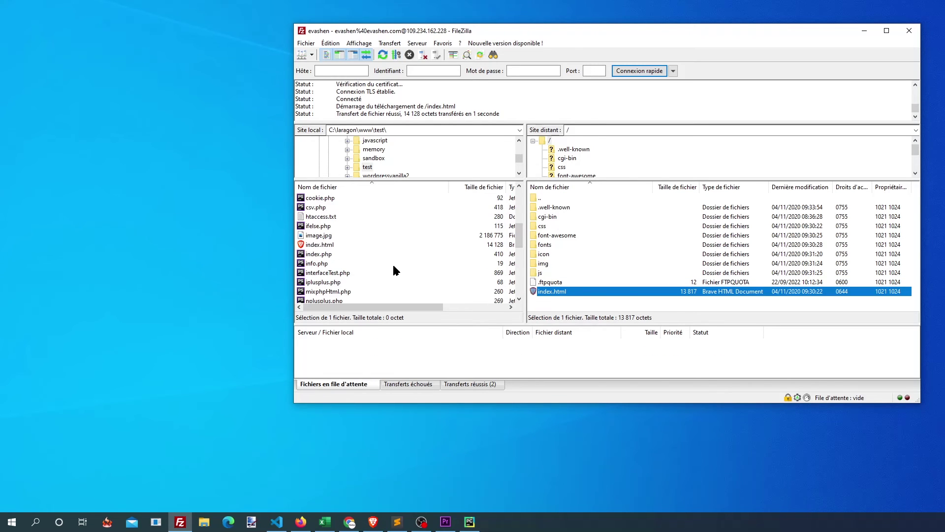
pyautogui.click(326, 246)
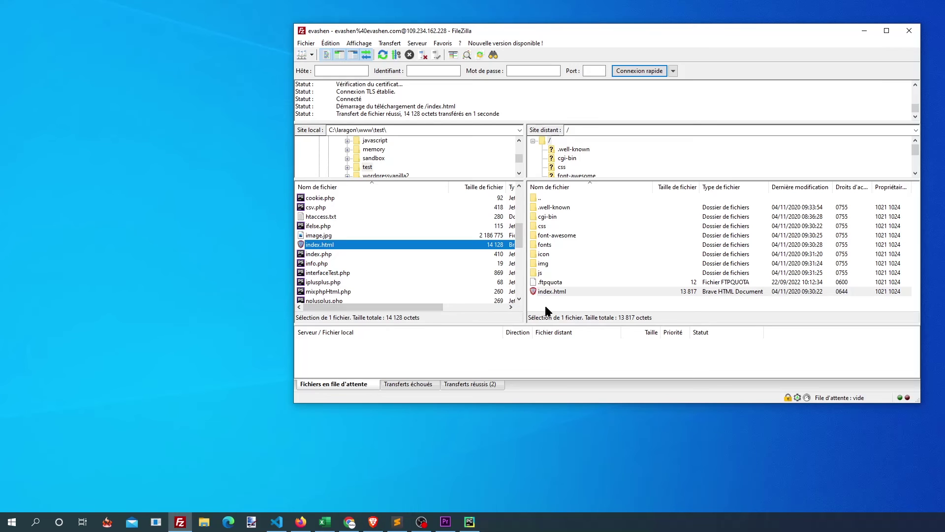
pyautogui.press('Delete')
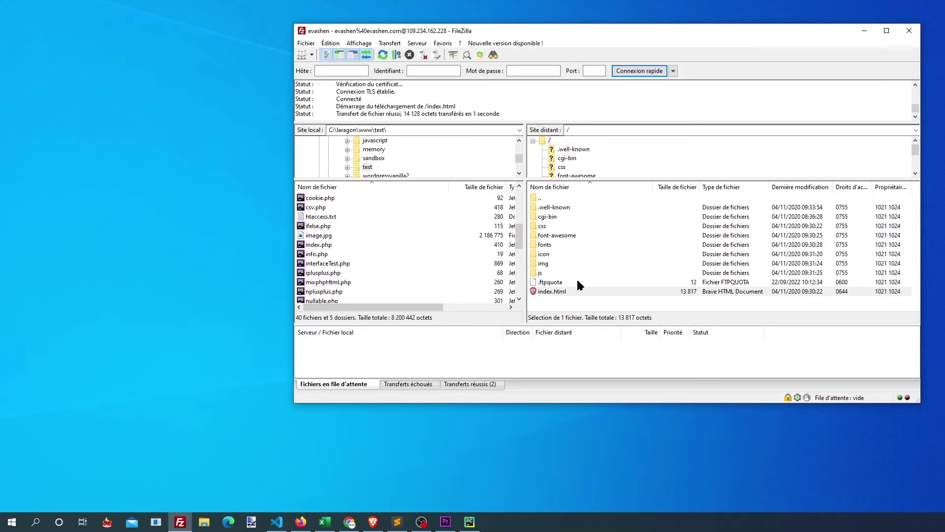
pyautogui.click(542, 264)
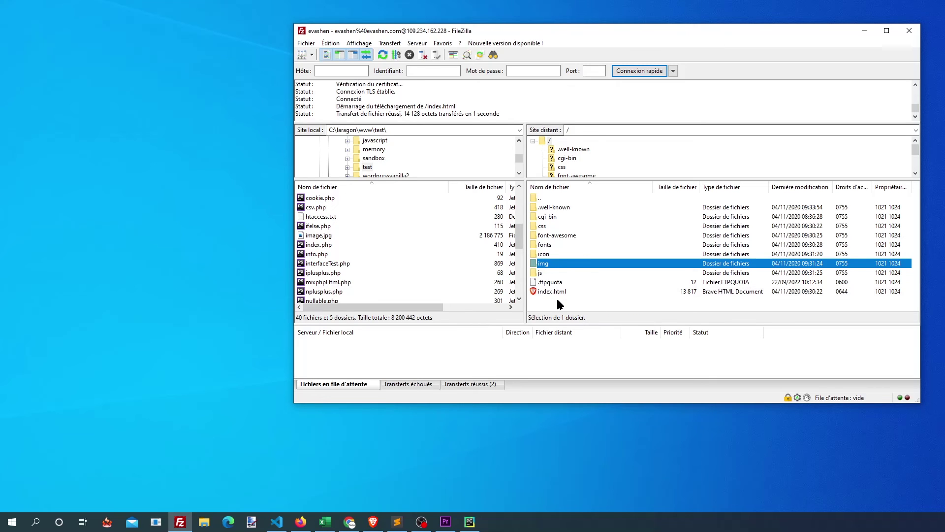
pyautogui.moveTo(575, 297); pyautogui.dragTo(551, 208)
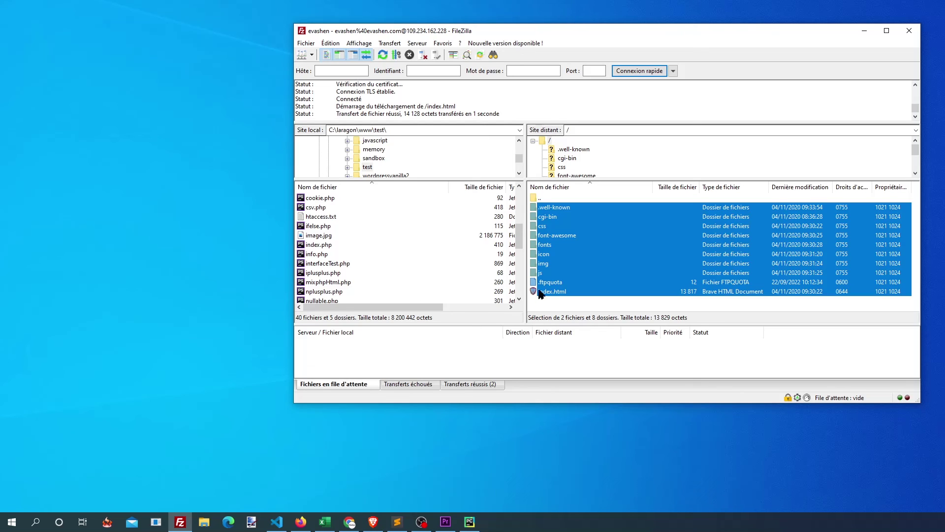
pyautogui.moveTo(522, 235); pyautogui.dragTo(521, 284)
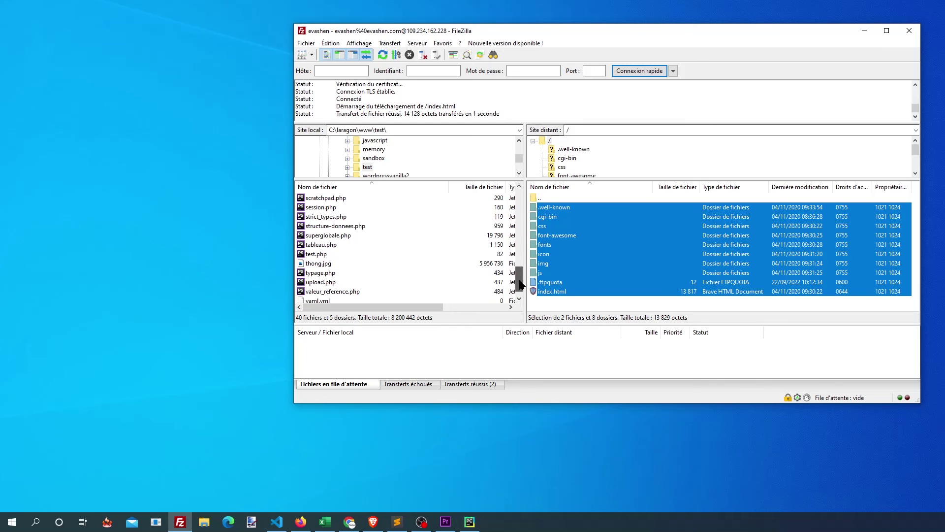
pyautogui.click(565, 293)
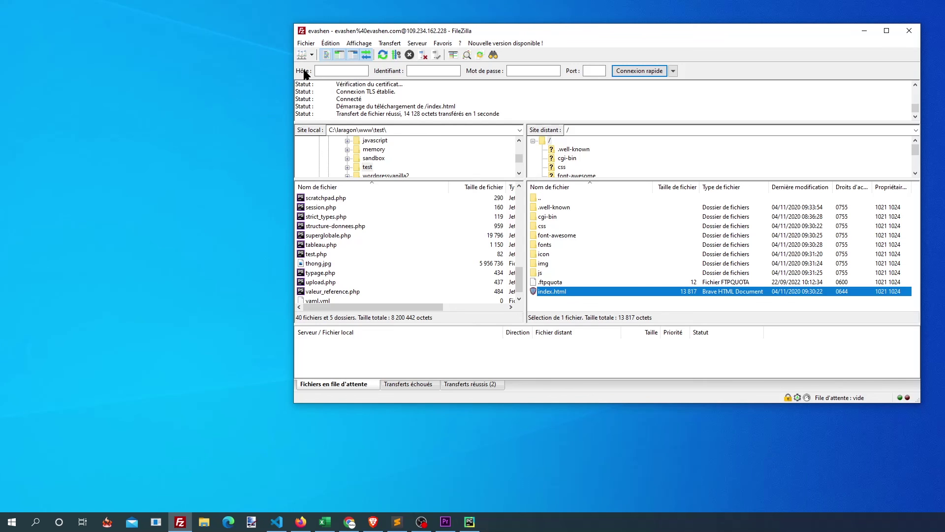
pyautogui.click(327, 71)
pyautogui.click(529, 72)
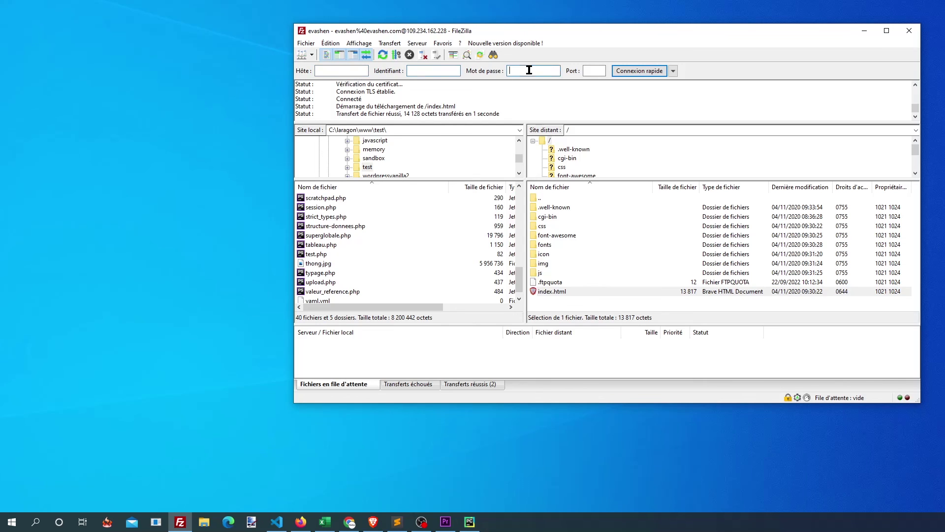
pyautogui.click(596, 71)
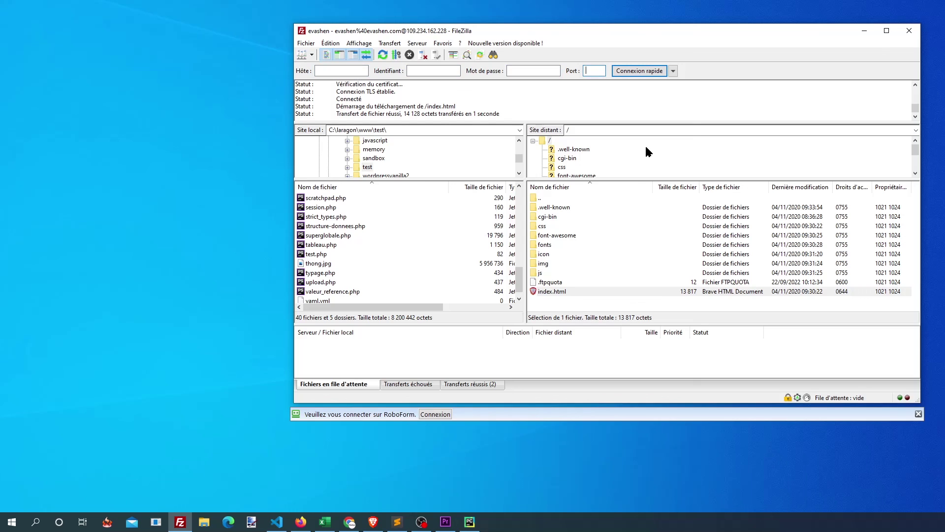